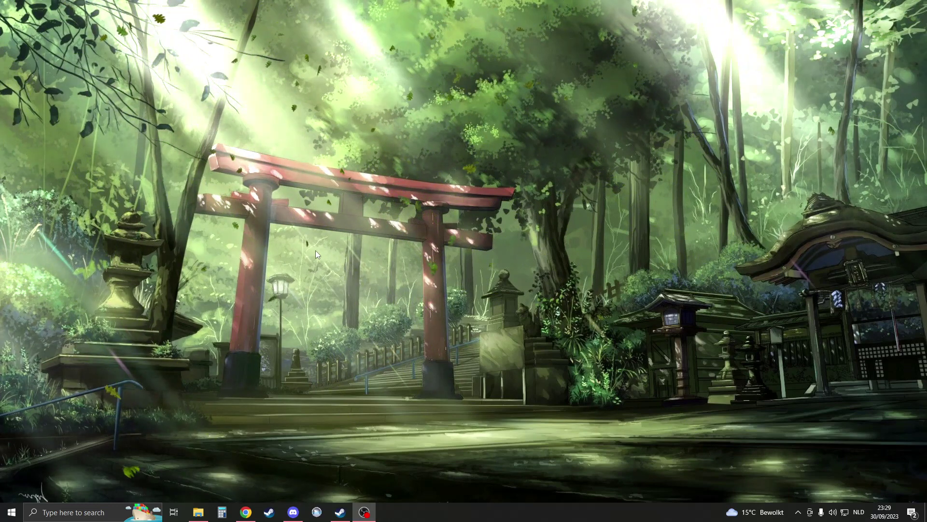
- Switch to Steam and view the Installed Files properties of Counter-Strike 2, including the file integrity verification option
{"action": "left_click", "coordinate": [340, 513]}
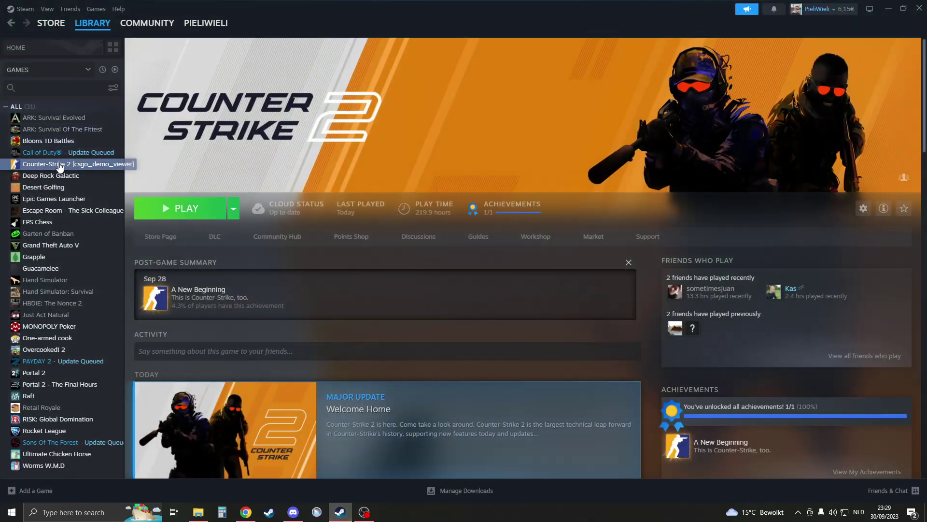
{"action": "right_click", "coordinate": [44, 167]}
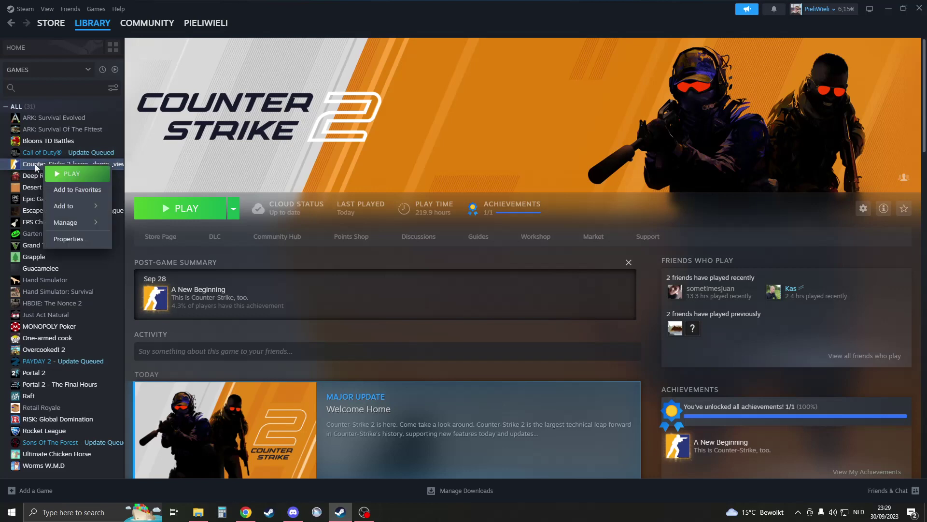
{"action": "left_click", "coordinate": [69, 238]}
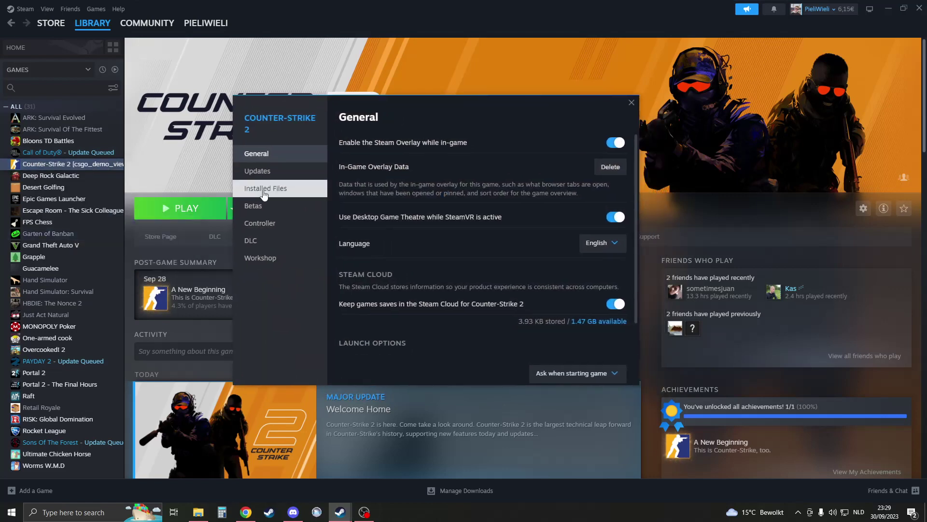
{"action": "left_click", "coordinate": [272, 196]}
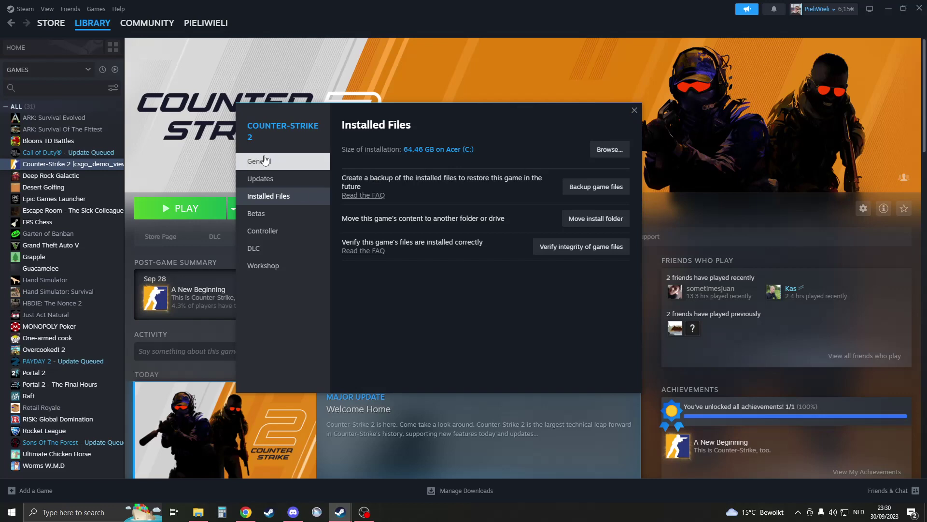
{"action": "left_click", "coordinate": [634, 110]}
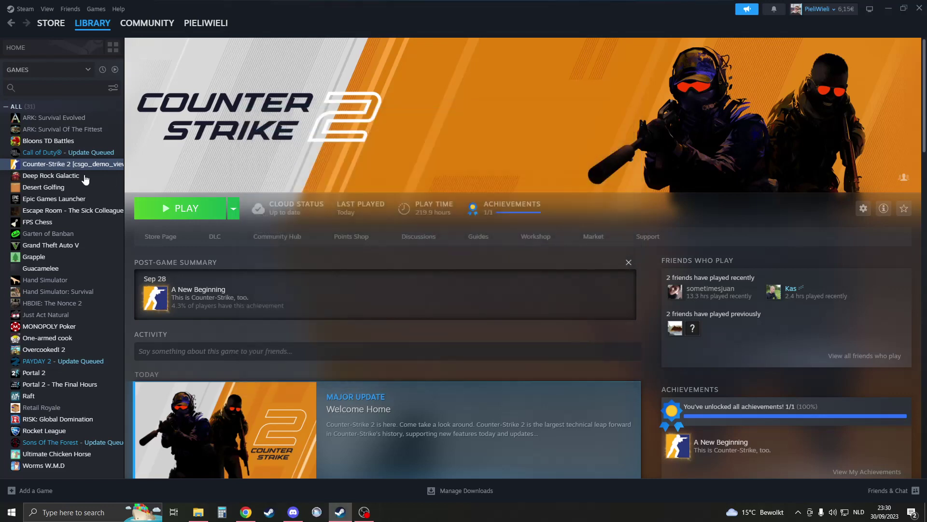
- Clear the launch options in the General properties of Counter-Strike 2 and close the properties
{"action": "right_click", "coordinate": [46, 164]}
{"action": "left_click", "coordinate": [87, 236]}
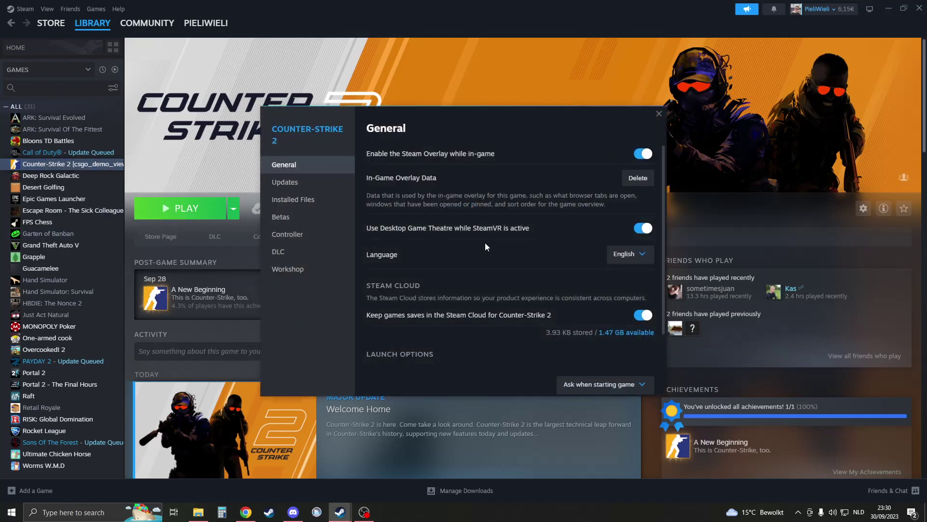
{"action": "scroll", "coordinate": [485, 247], "scroll_direction": "down", "scroll_amount": 2}
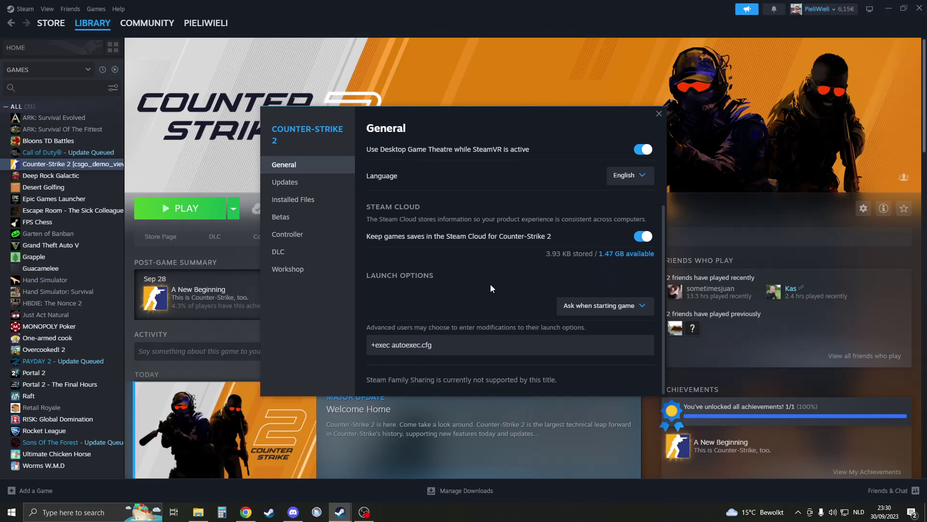
{"action": "left_click_drag", "start_coordinate": [437, 345], "coordinate": [354, 343]}
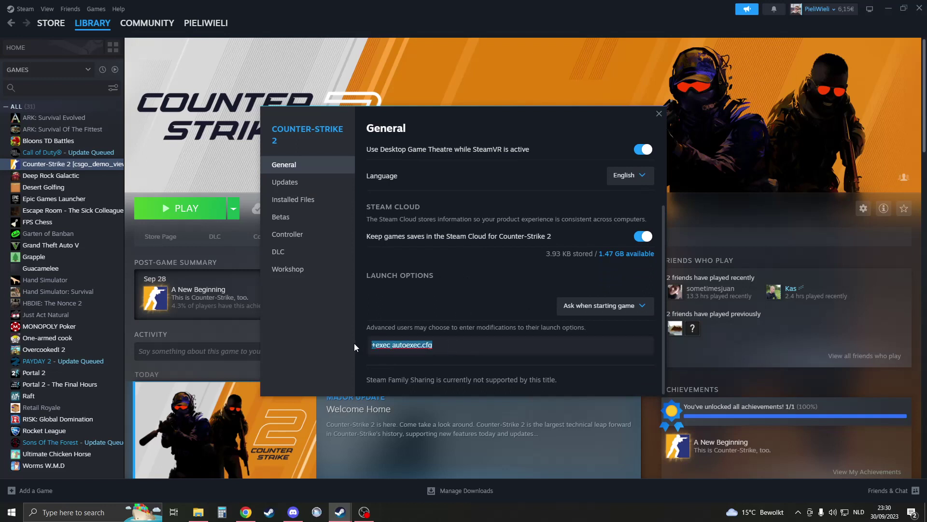
{"action": "key", "text": "BackSpace"}
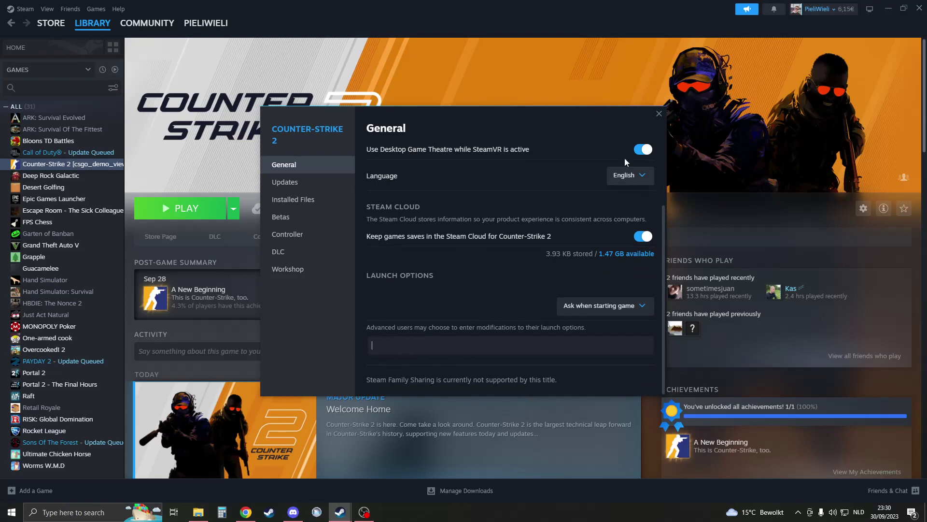
{"action": "key", "text": "Escape"}
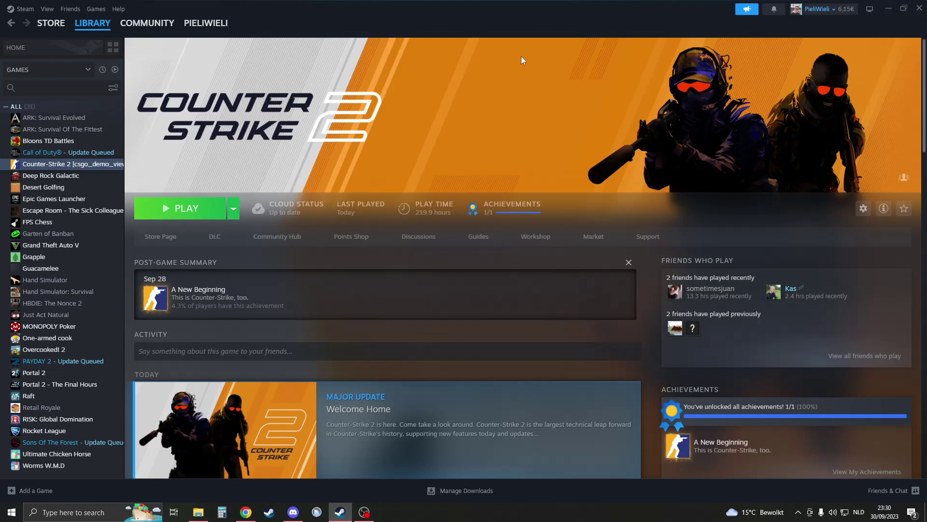
- Close the Steam window and exit Steam completely, including its background instance
{"action": "left_click", "coordinate": [919, 9]}
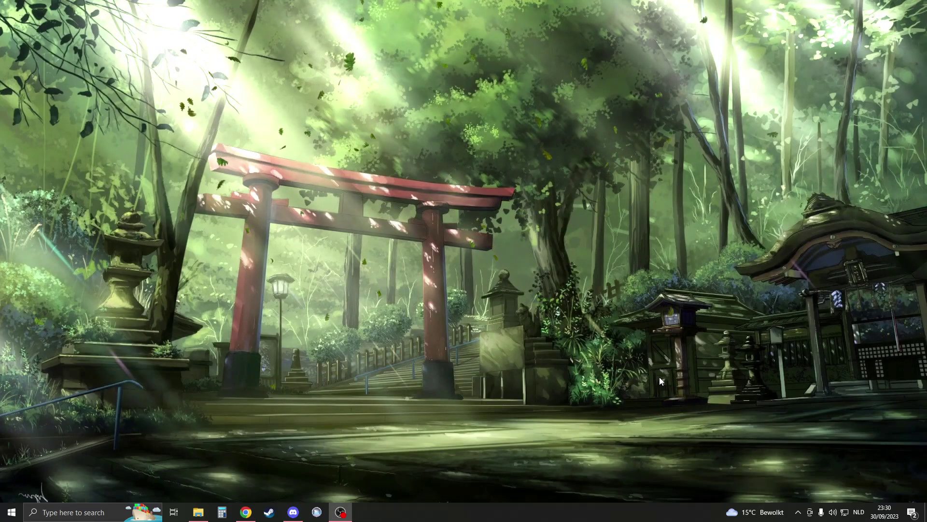
{"action": "left_click", "coordinate": [798, 512]}
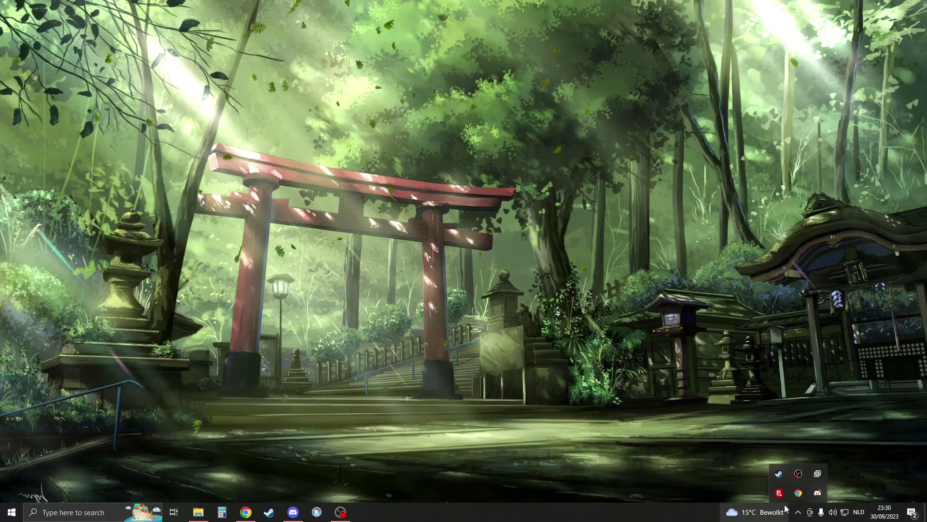
{"action": "right_click", "coordinate": [779, 474]}
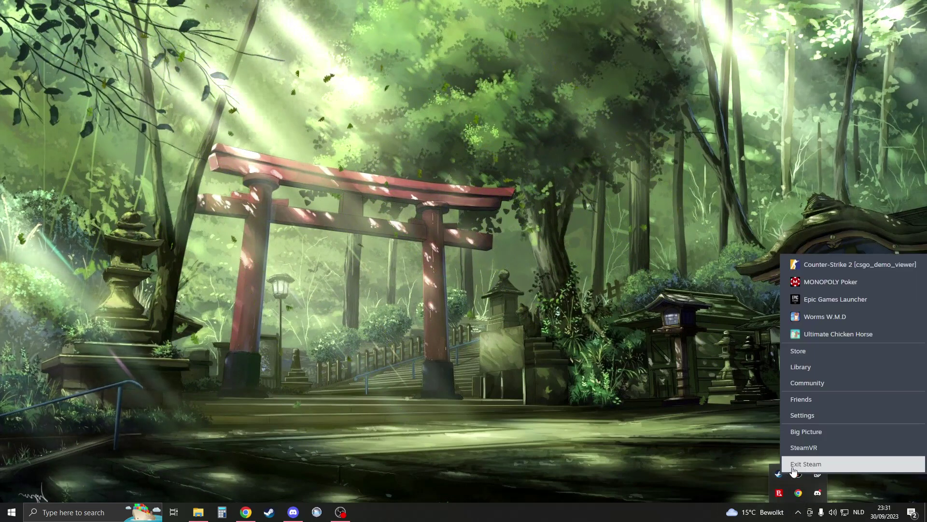
{"action": "left_click", "coordinate": [796, 465]}
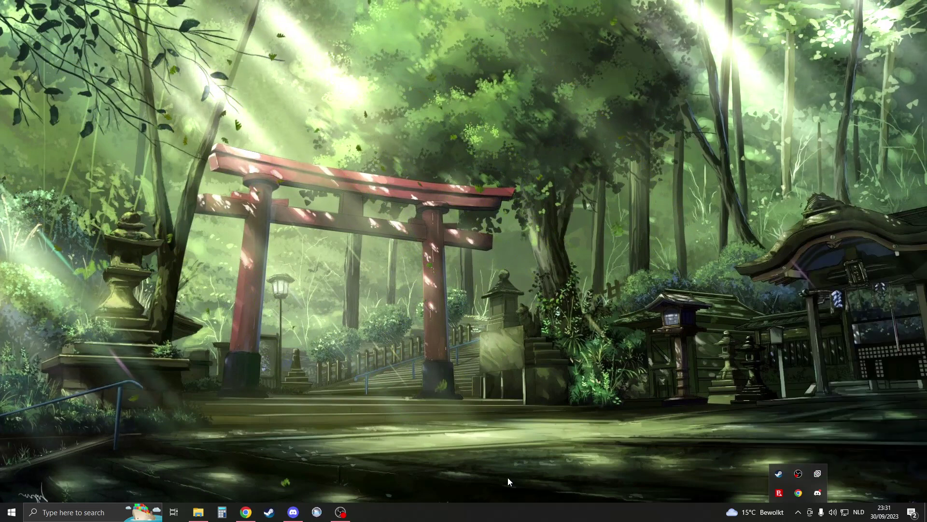
- Open Task Manager and examine the detailed process list for remaining Steam processes such as steamservice.exe and steamwebhelper.exe
{"action": "right_click", "coordinate": [417, 512]}
{"action": "left_click", "coordinate": [447, 463]}
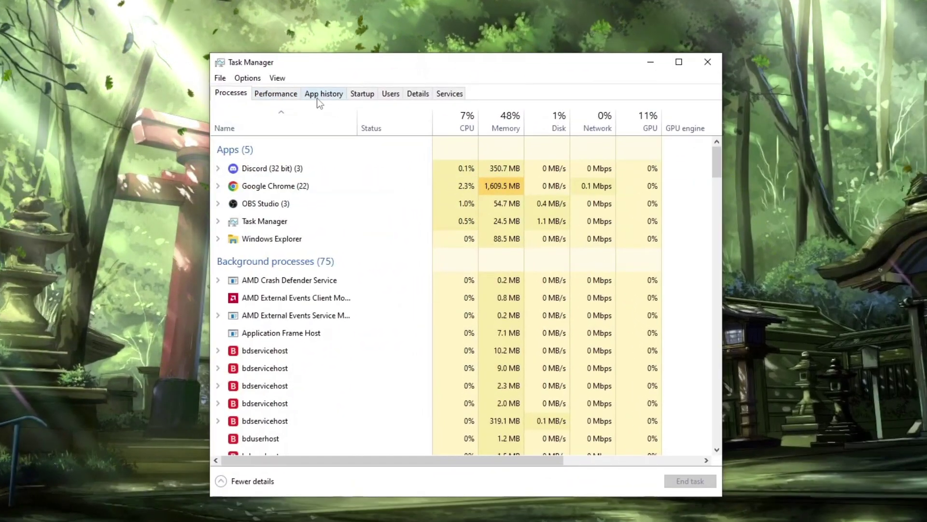
{"action": "left_click", "coordinate": [417, 93]}
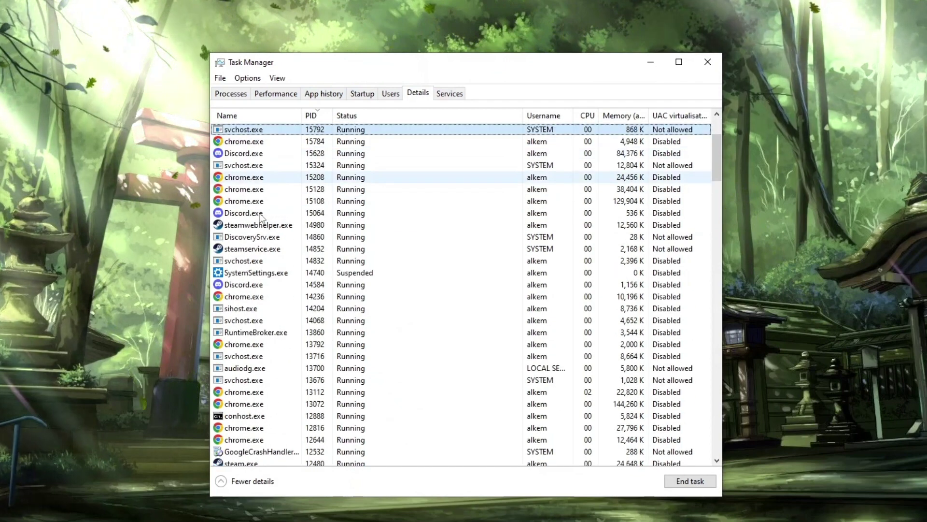
{"action": "left_click", "coordinate": [271, 235]}
{"action": "scroll", "coordinate": [272, 241], "scroll_direction": "down", "scroll_amount": 1}
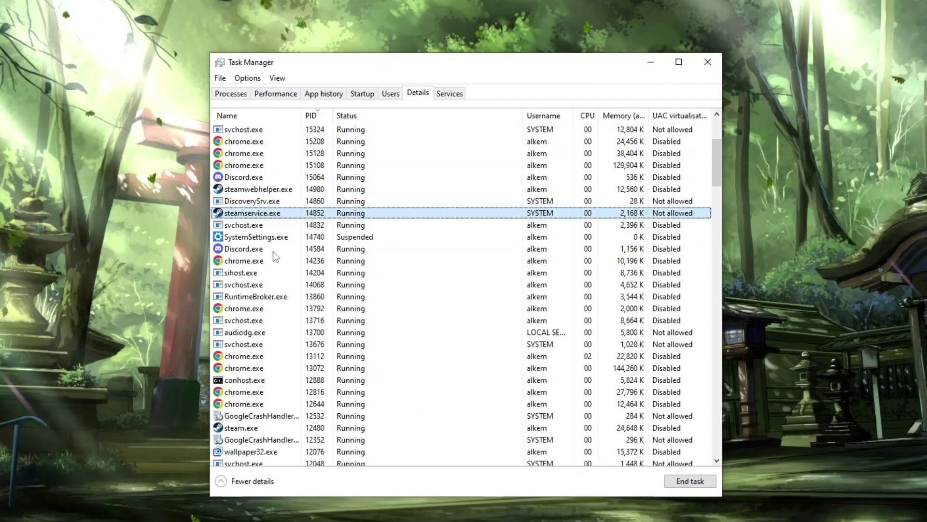
{"action": "right_click", "coordinate": [265, 212]}
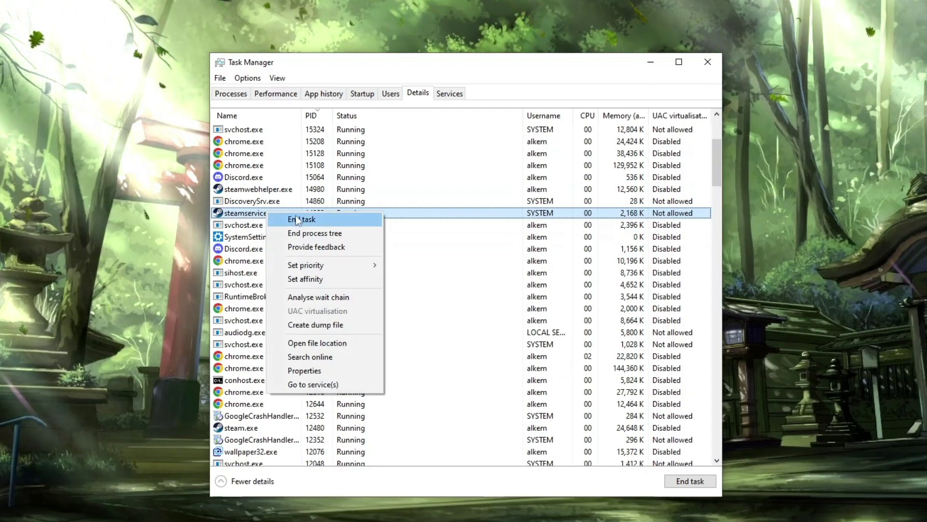
{"action": "left_click", "coordinate": [317, 189]}
{"action": "scroll", "coordinate": [309, 227], "scroll_direction": "down", "scroll_amount": 2}
{"action": "scroll", "coordinate": [294, 253], "scroll_direction": "up", "scroll_amount": 6}
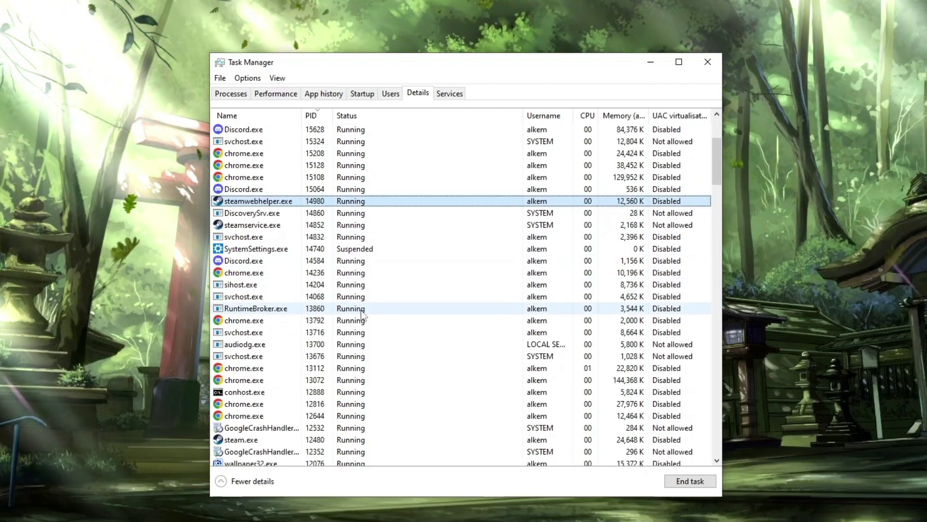
{"action": "left_click", "coordinate": [704, 66]}
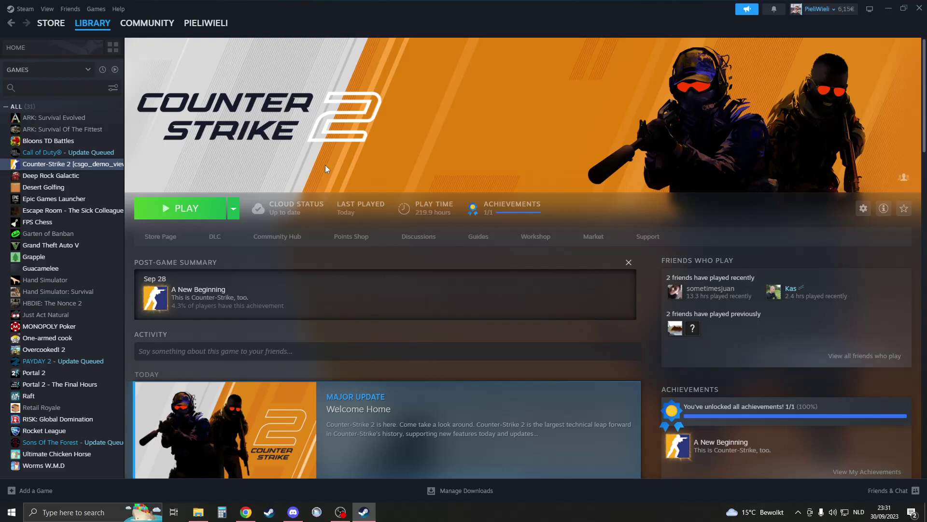
- View the Windows power options, including Restart, and dismiss them without choosing one
{"action": "left_click", "coordinate": [3, 518]}
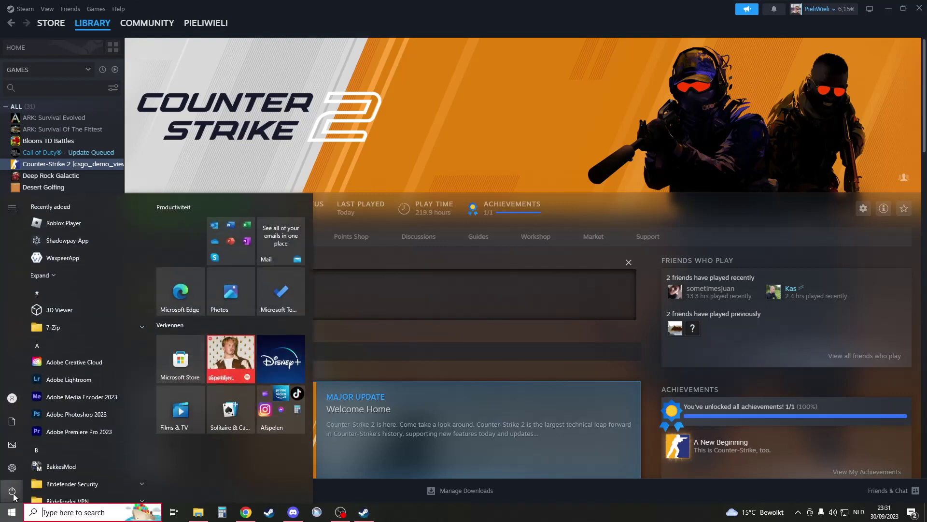
{"action": "left_click", "coordinate": [11, 491]}
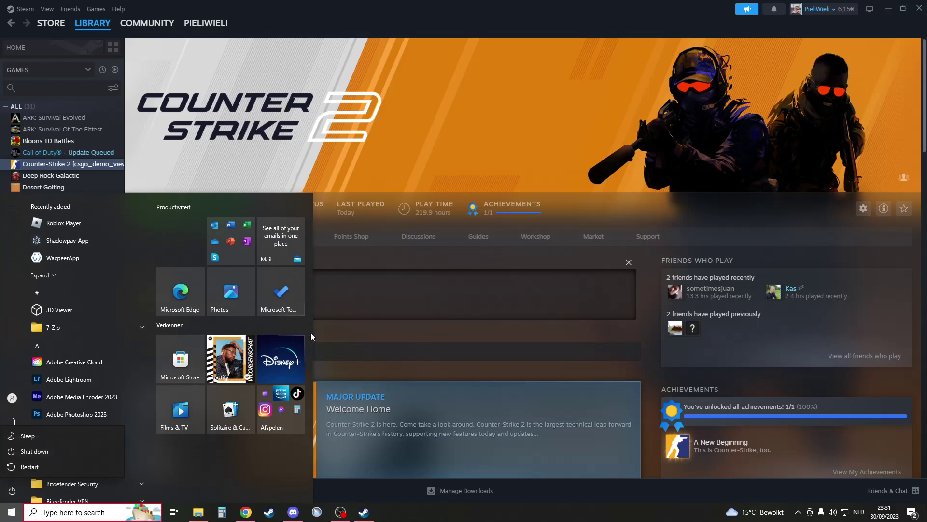
{"action": "key", "text": "Escape"}
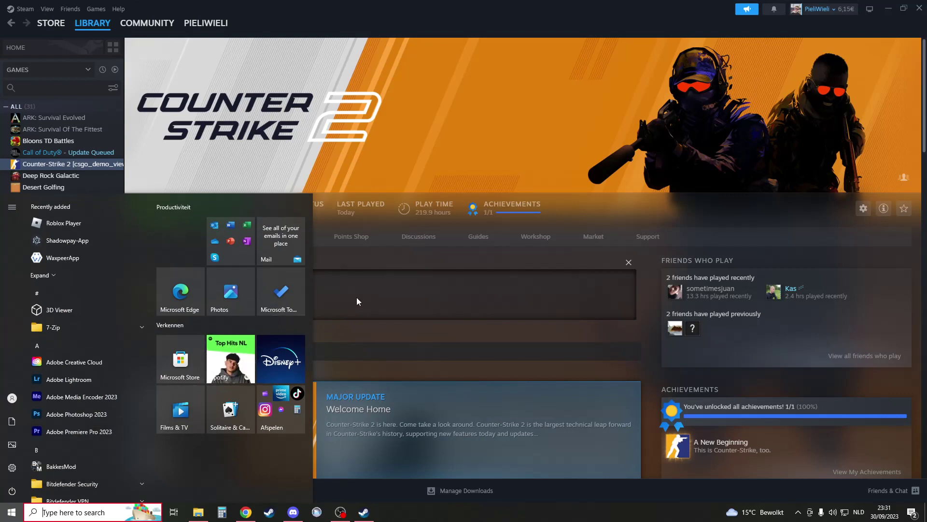
{"action": "key", "text": "Escape"}
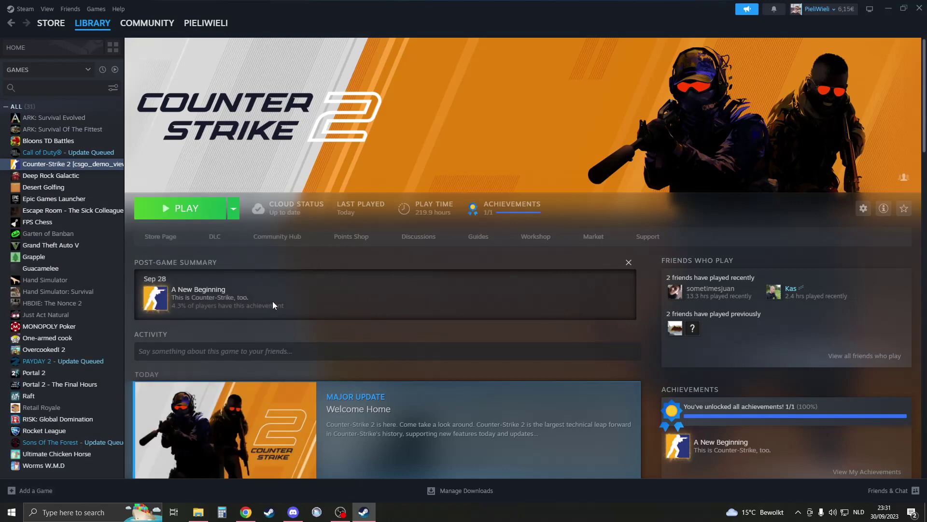
- Browse the local files of Counter-Strike 2 to open its Counter-Strike Global Offensive installation folder
{"action": "right_click", "coordinate": [44, 169]}
{"action": "mouse_move", "coordinate": [98, 221]}
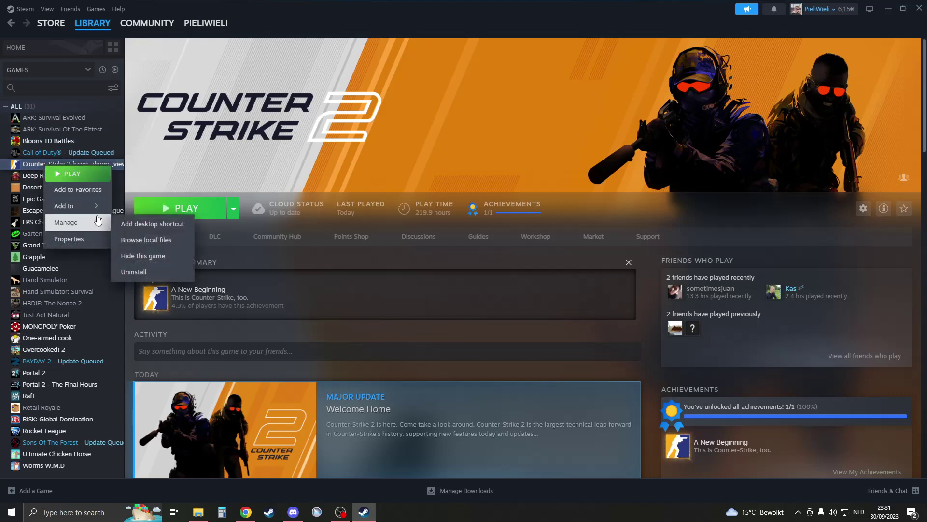
{"action": "left_click", "coordinate": [131, 245]}
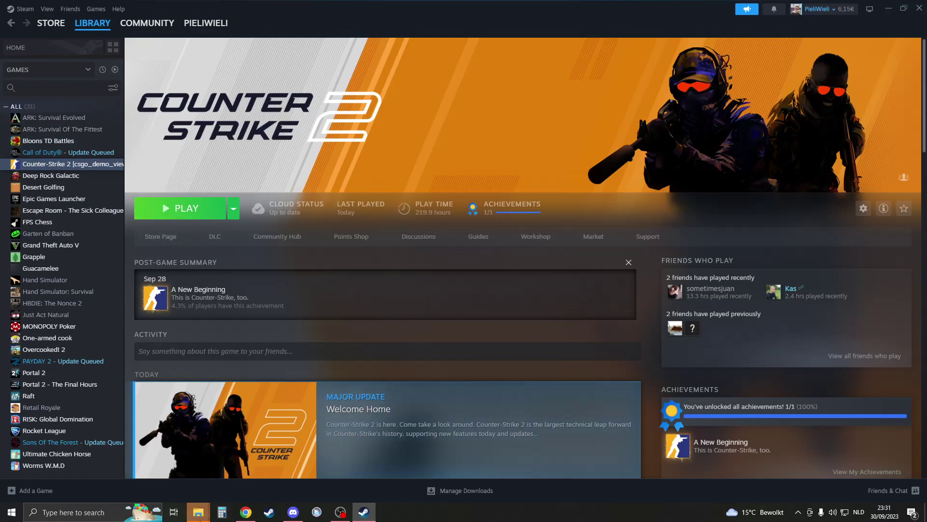
{"action": "mouse_move", "coordinate": [200, 516]}
{"action": "left_click", "coordinate": [250, 477]}
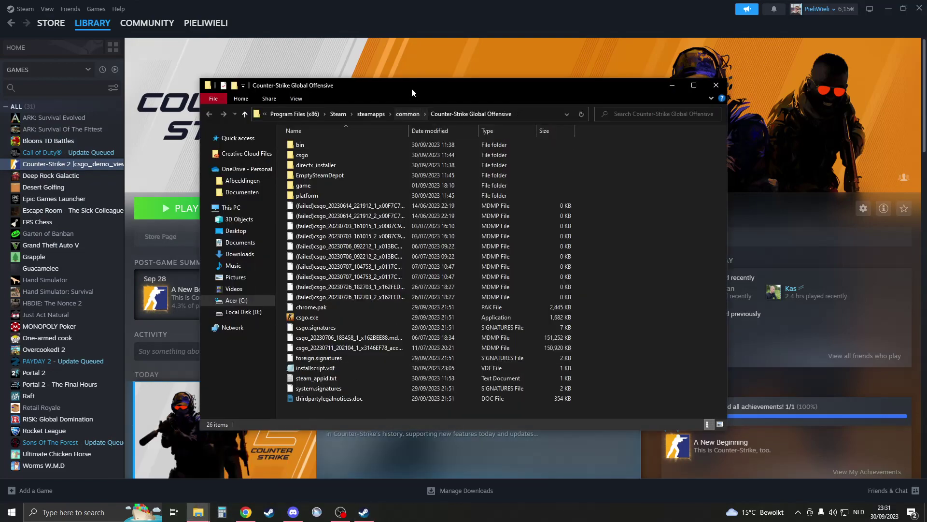
- Try to set csgo.exe to run as an administrator in its compatibility properties, and close the properties and the folder
{"action": "left_click", "coordinate": [341, 155]}
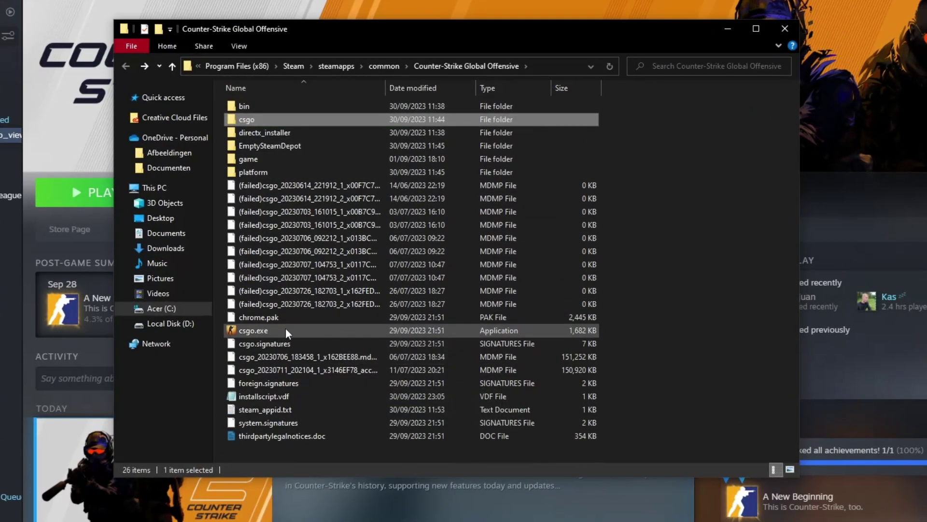
{"action": "left_click", "coordinate": [285, 329]}
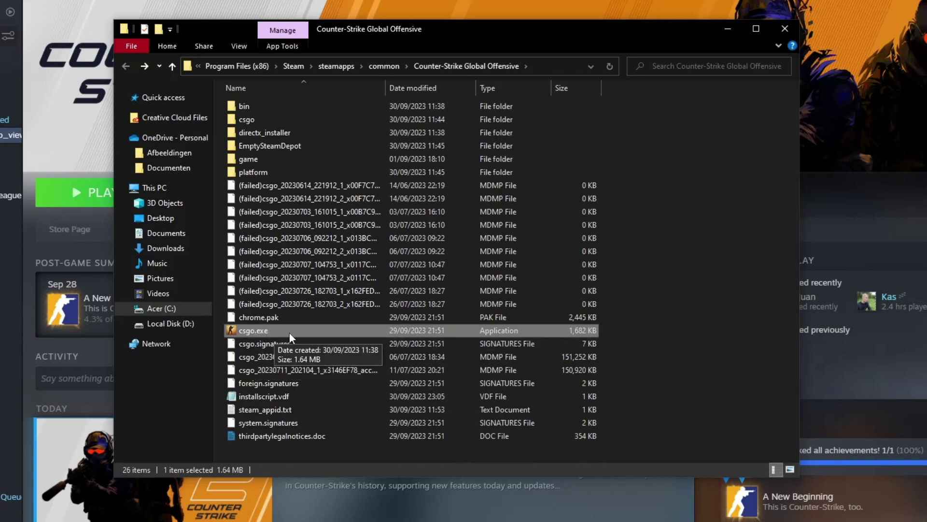
{"action": "right_click", "coordinate": [294, 331]}
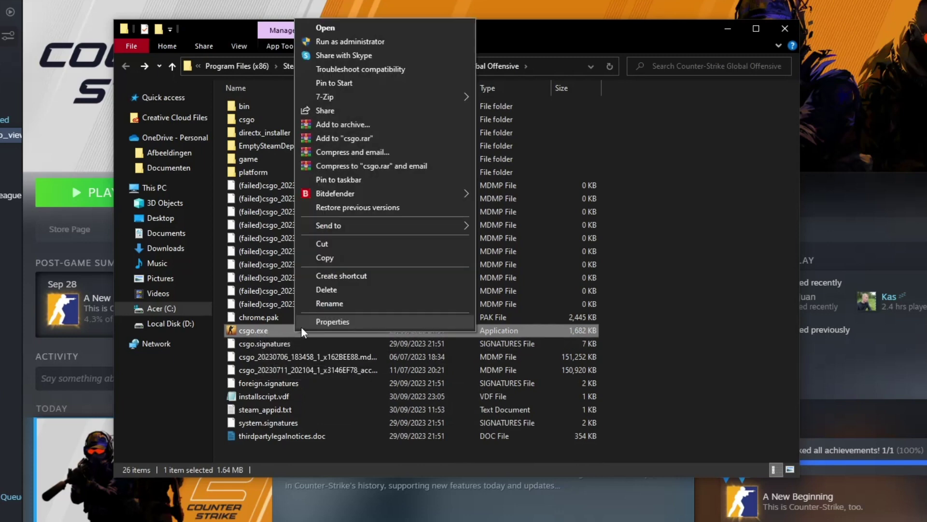
{"action": "left_click", "coordinate": [318, 322]}
{"action": "left_click_drag", "start_coordinate": [414, 237], "coordinate": [401, 85]}
{"action": "left_click", "coordinate": [399, 122]}
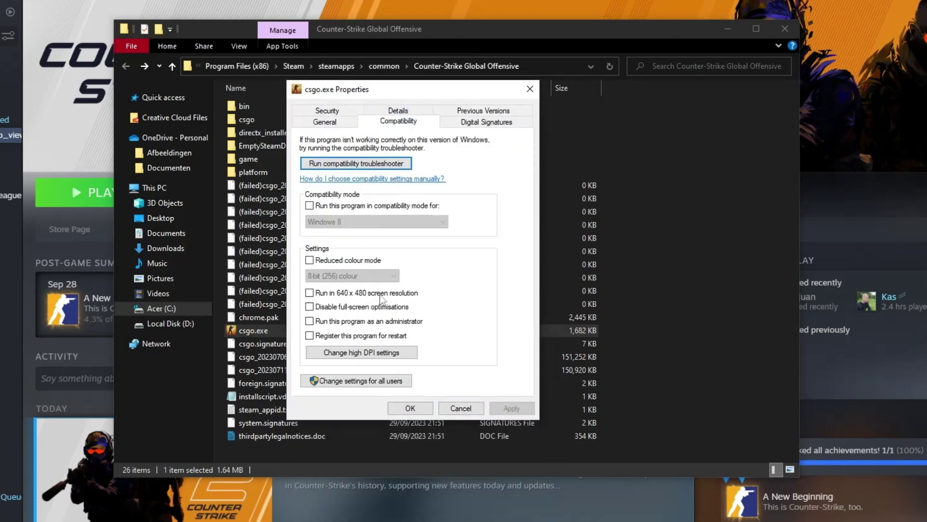
{"action": "left_click", "coordinate": [309, 321]}
{"action": "left_click", "coordinate": [530, 89]}
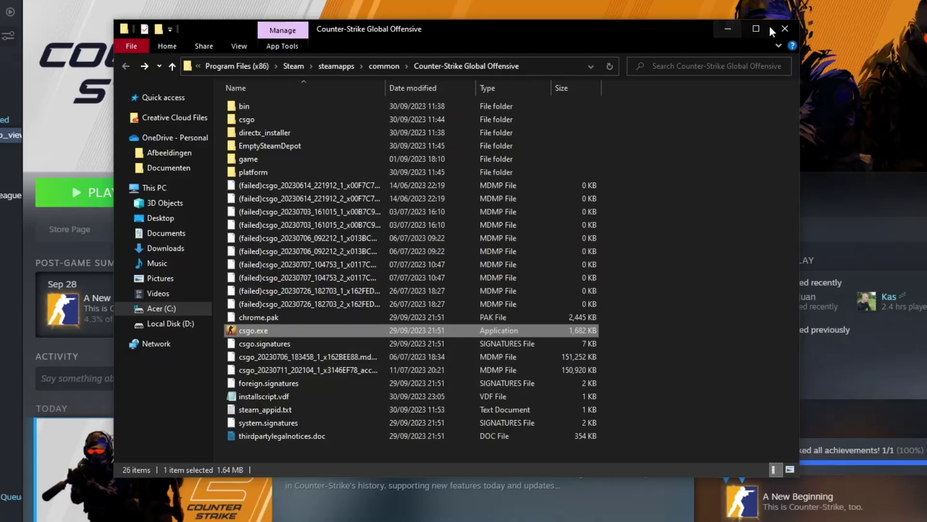
{"action": "left_click", "coordinate": [784, 29]}
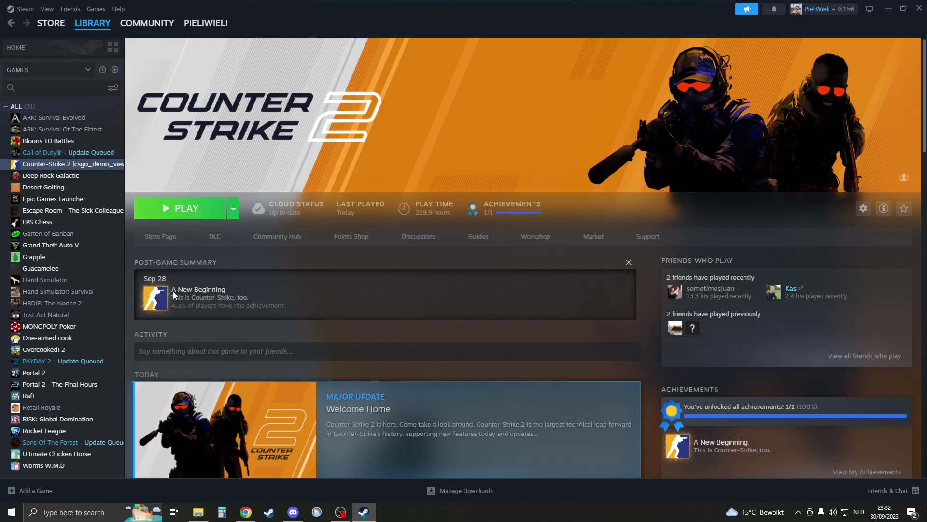
- Search Windows for %localappdata% and open the matching Local app data folder
{"action": "left_click", "coordinate": [82, 518]}
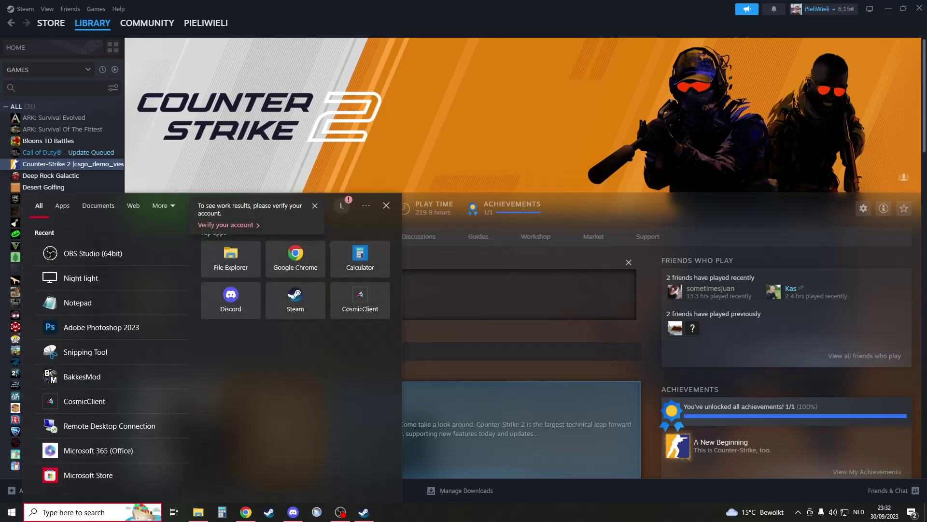
{"action": "type", "text": "%"}
{"action": "key", "text": "BackSpace"}
{"action": "type", "text": "%localappdat"}
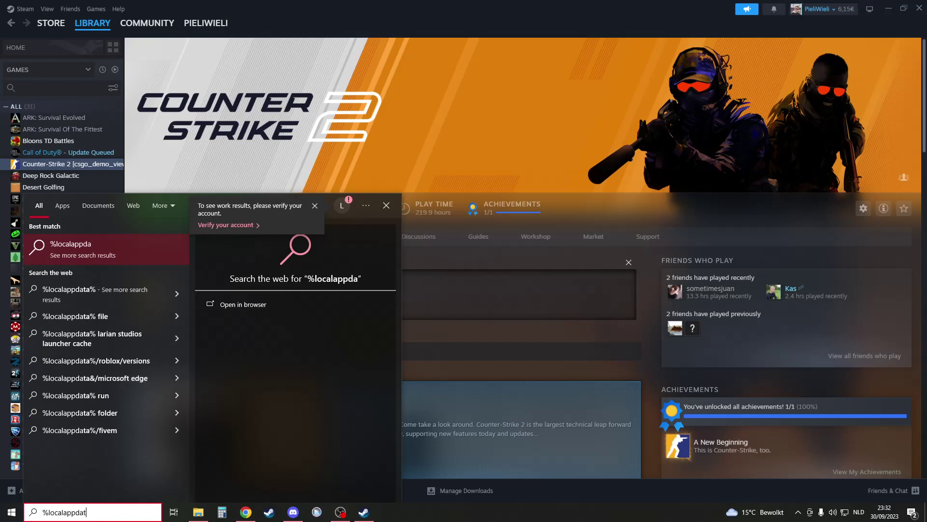
{"action": "type", "text": "a%"}
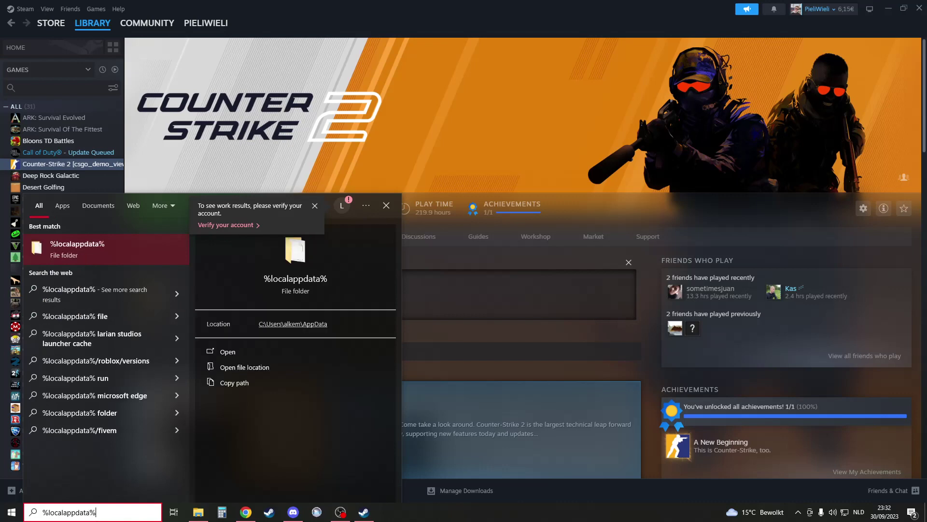
{"action": "left_click", "coordinate": [125, 255]}
- Locate the Temp folder just below the Steam folder in the Local app data folder and open it
{"action": "type", "text": "steam"}
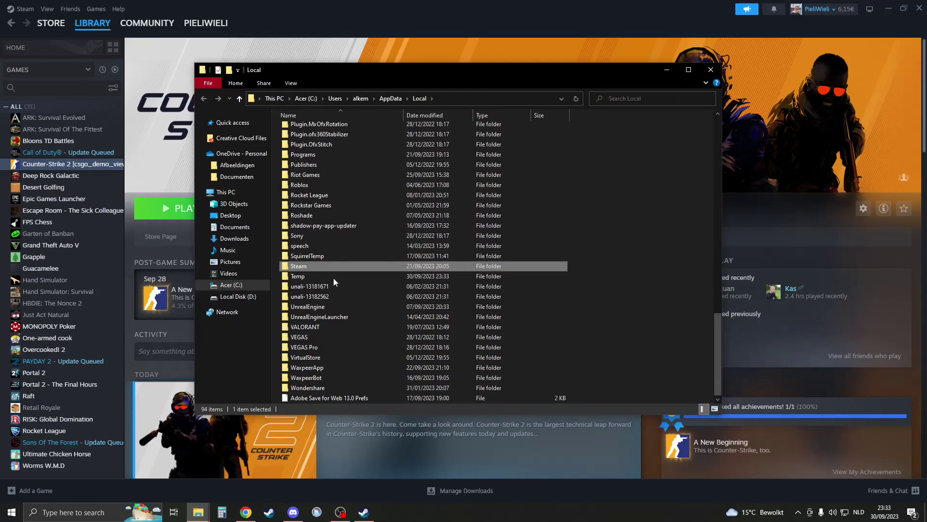
{"action": "scroll", "coordinate": [309, 285], "scroll_direction": "up", "scroll_amount": 2}
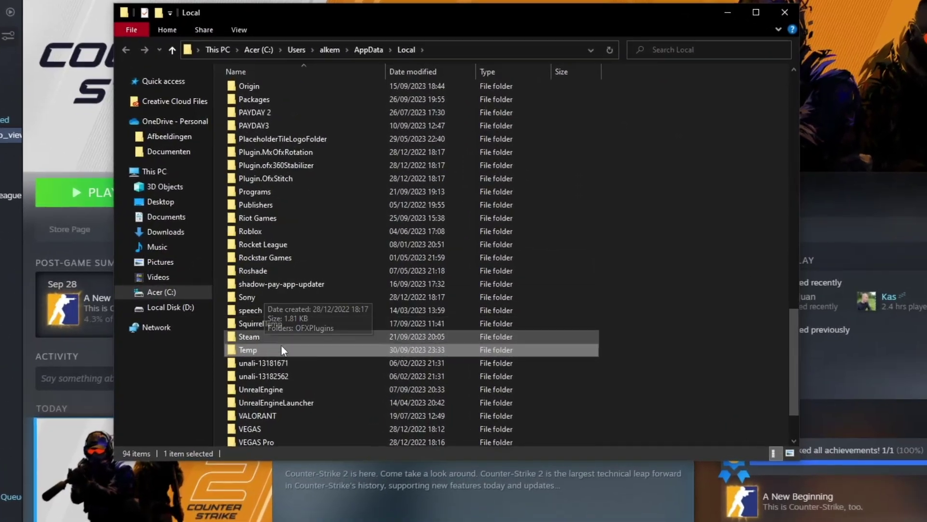
{"action": "scroll", "coordinate": [281, 349], "scroll_direction": "down", "scroll_amount": 2}
{"action": "left_click", "coordinate": [271, 282]}
{"action": "key", "text": "F2"}
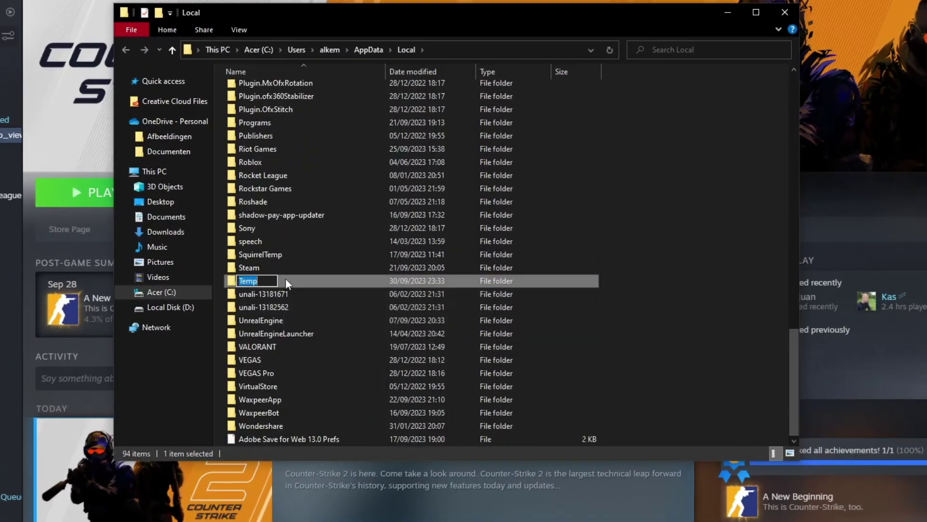
{"action": "double_click", "coordinate": [299, 276]}
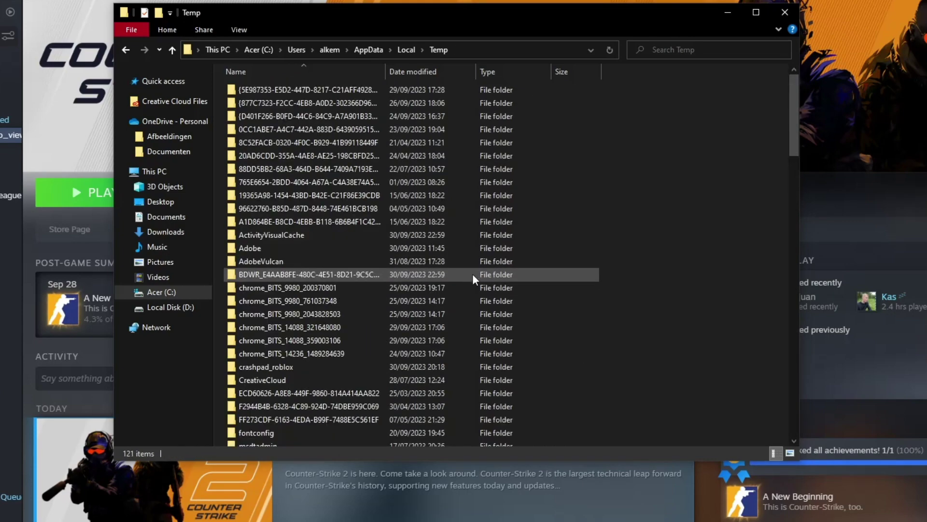
- Delete all files and folders inside the Temp folder
{"action": "scroll", "coordinate": [442, 313], "scroll_direction": "down", "scroll_amount": 15}
{"action": "key", "text": "ctrl+a"}
{"action": "scroll", "coordinate": [447, 347], "scroll_direction": "down", "scroll_amount": 3}
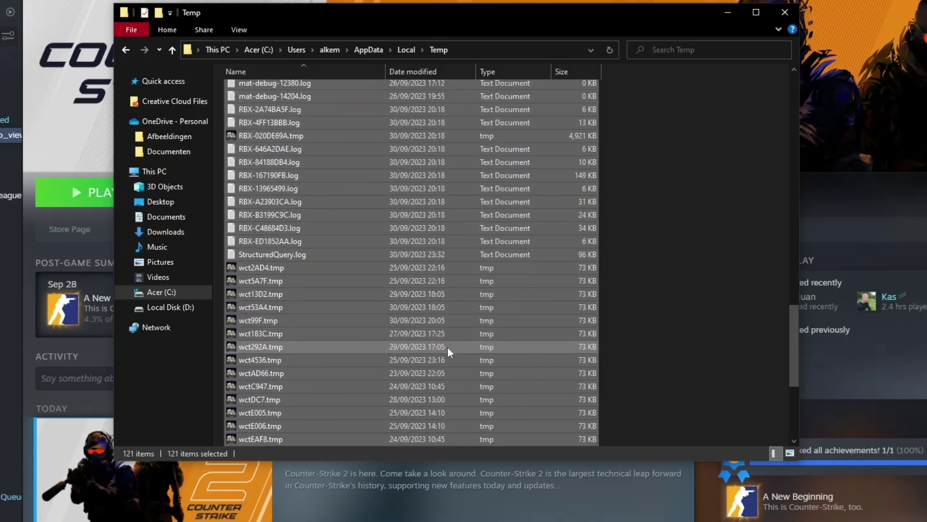
{"action": "scroll", "coordinate": [458, 355], "scroll_direction": "up", "scroll_amount": 20}
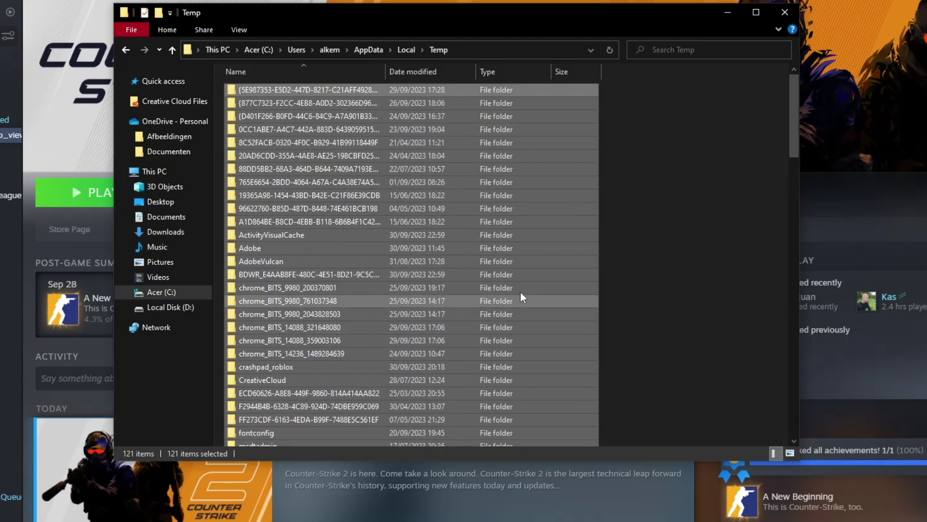
{"action": "key", "text": "Delete"}
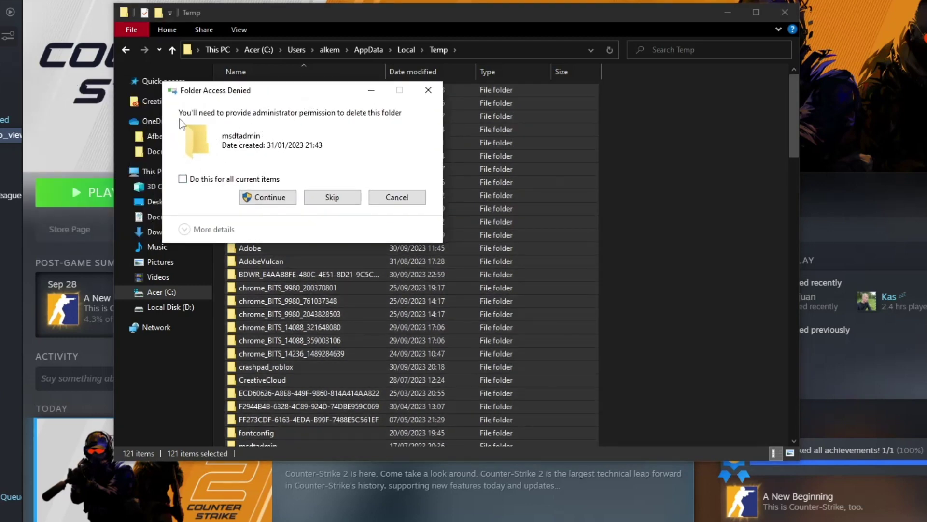
- Continue the deletion with administrator permission for all current items, skipping all files in use, and close the Temp folder
{"action": "left_click", "coordinate": [249, 179]}
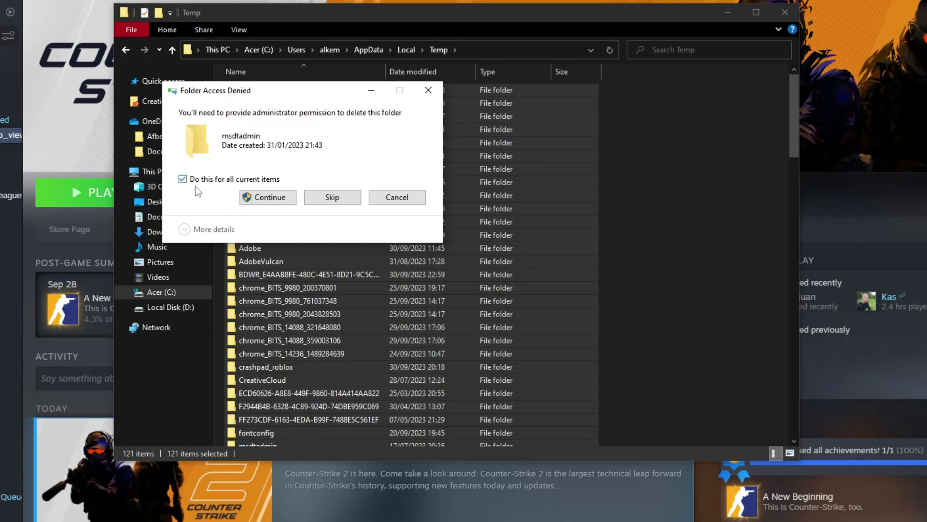
{"action": "left_click", "coordinate": [281, 201]}
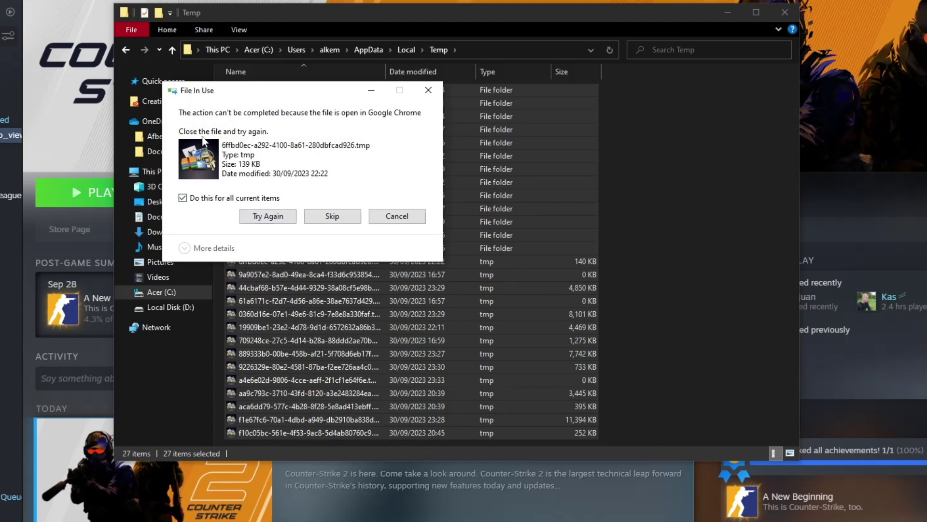
{"action": "left_click", "coordinate": [342, 217]}
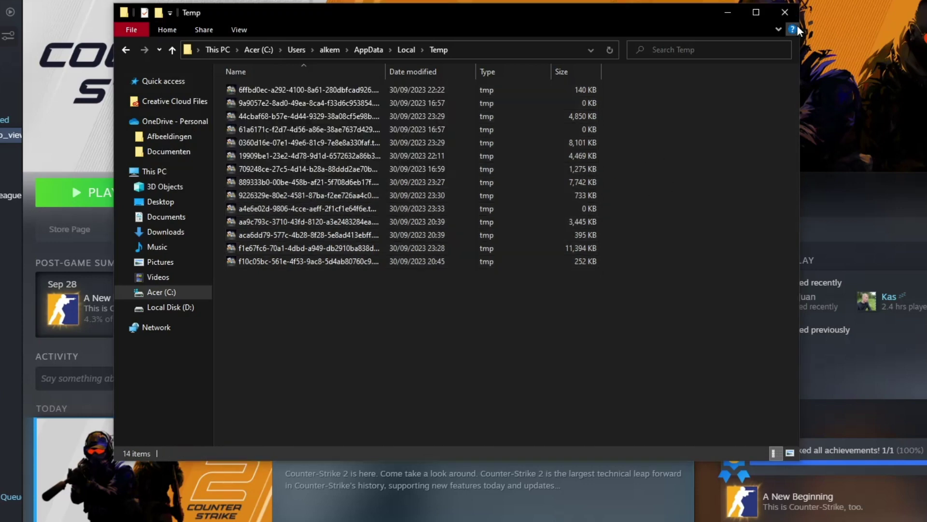
{"action": "left_click", "coordinate": [785, 13]}
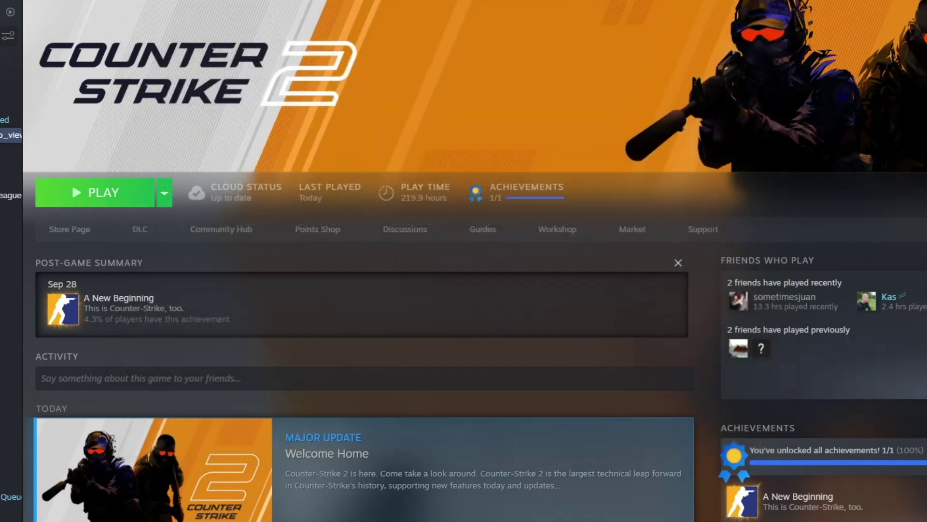